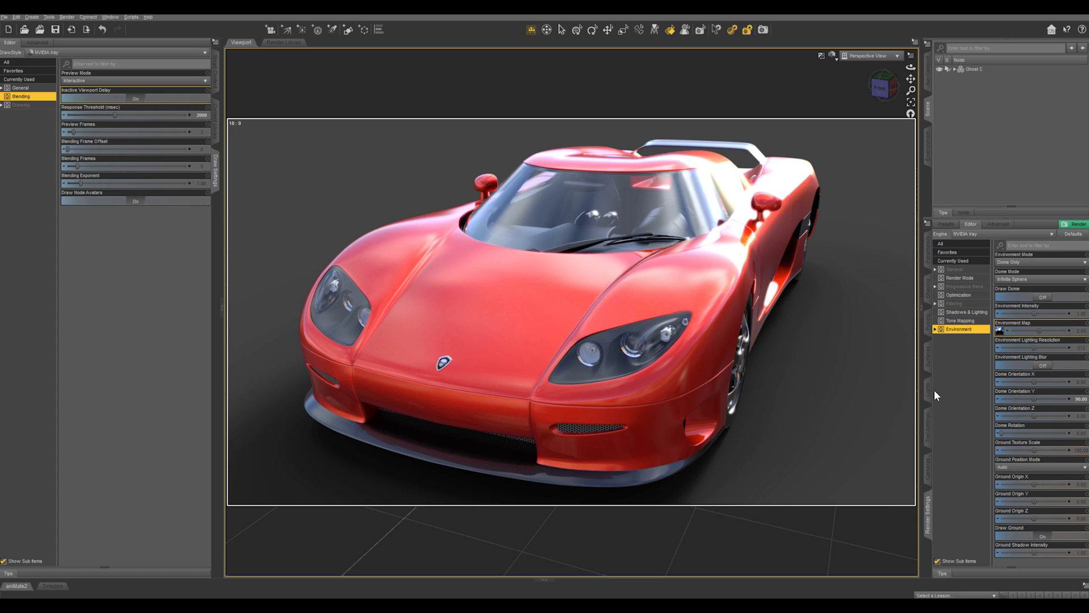
# Set the tone mapping Exposure Value to 11 in the render settings
pyautogui.click(965, 322)
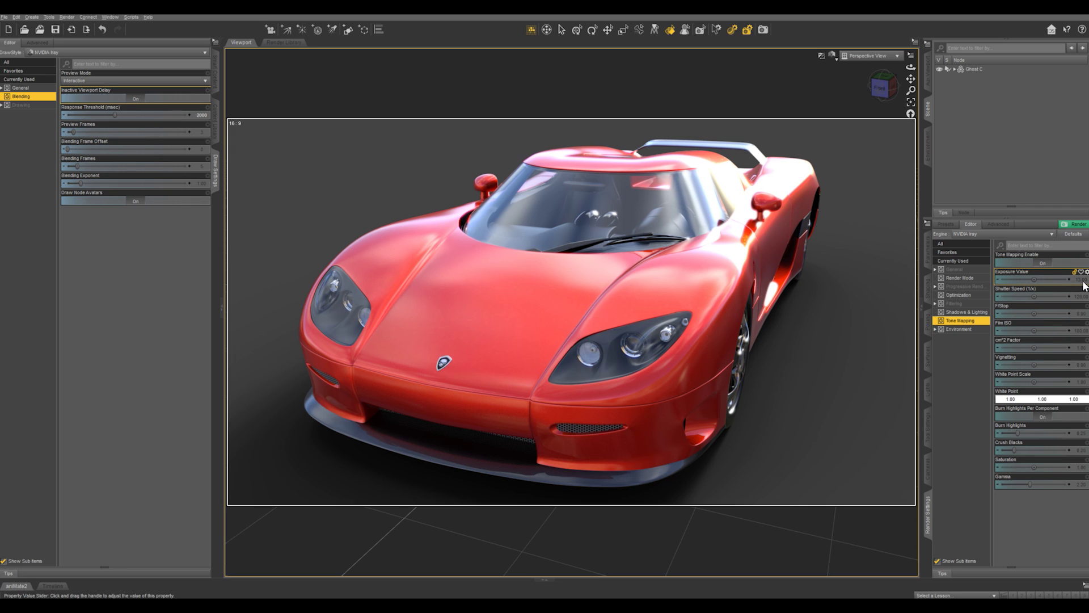
pyautogui.moveTo(1083, 286)
pyautogui.click(1080, 282)
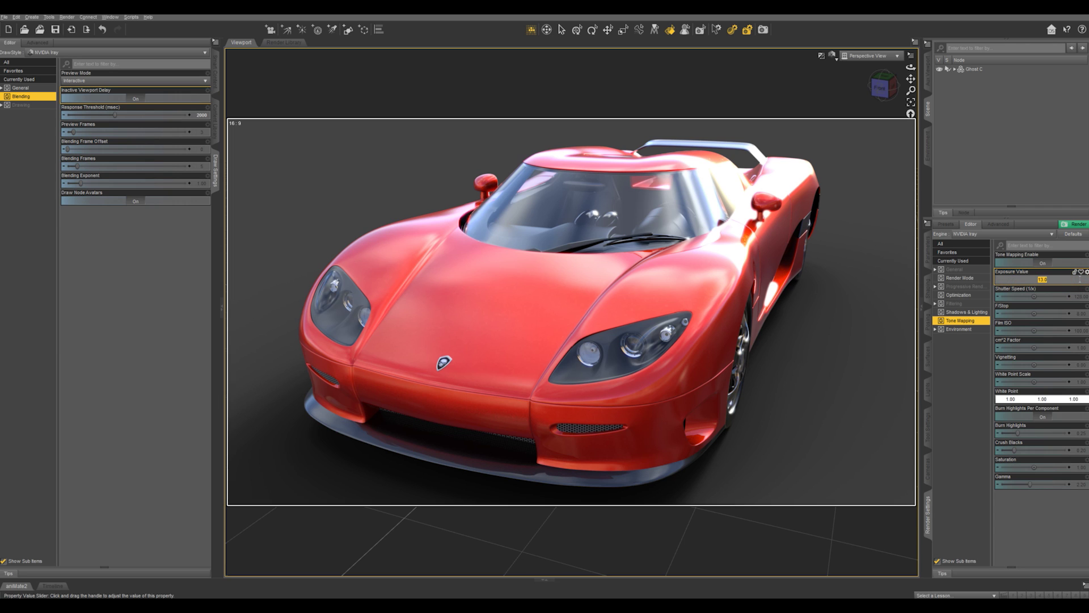
pyautogui.write('11')
pyautogui.press('Return')
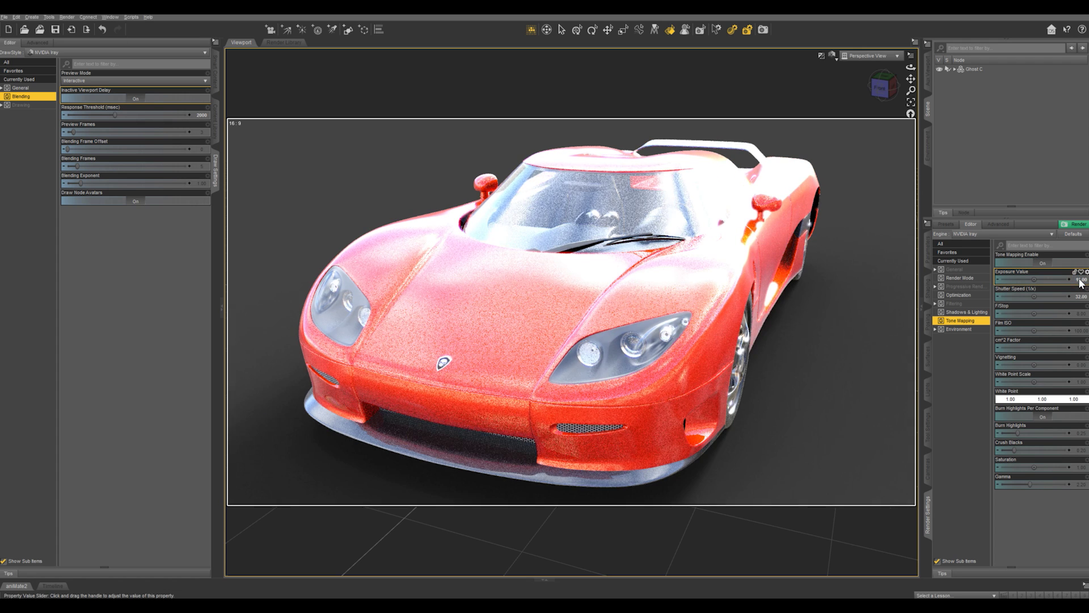
# Set the tone mapping Exposure Value to 5
pyautogui.click(1081, 280)
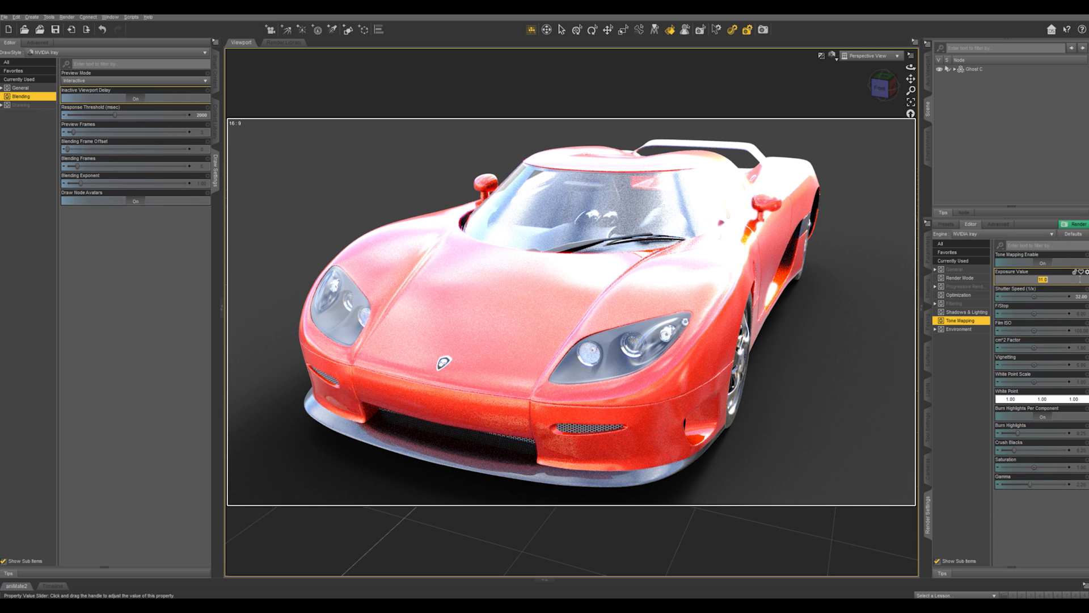
pyautogui.write('5')
pyautogui.press('Return')
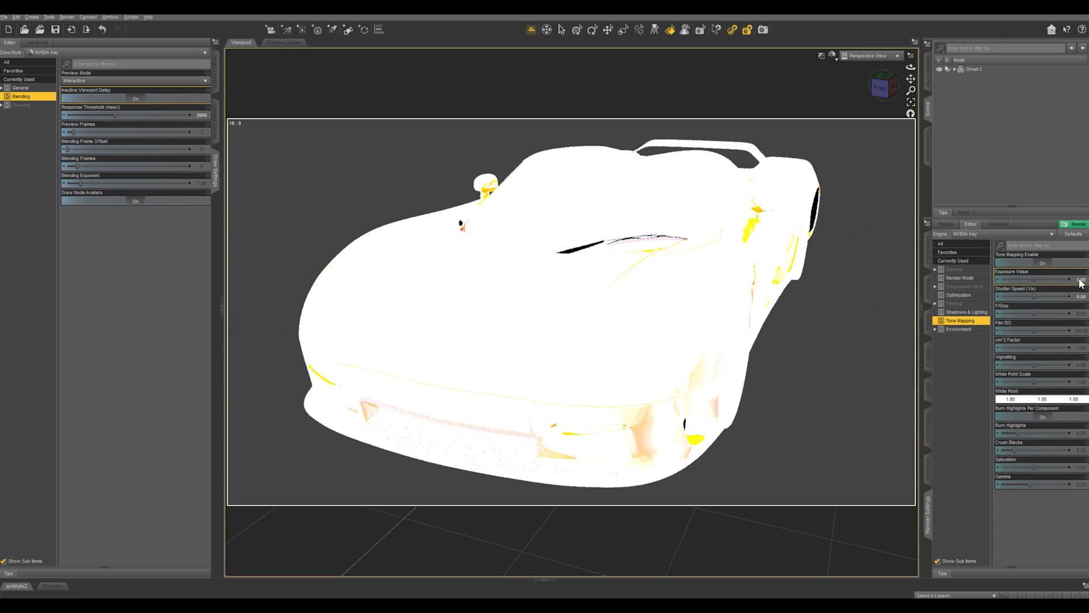
# Set the tone mapping Exposure Value to 13
pyautogui.click(1081, 279)
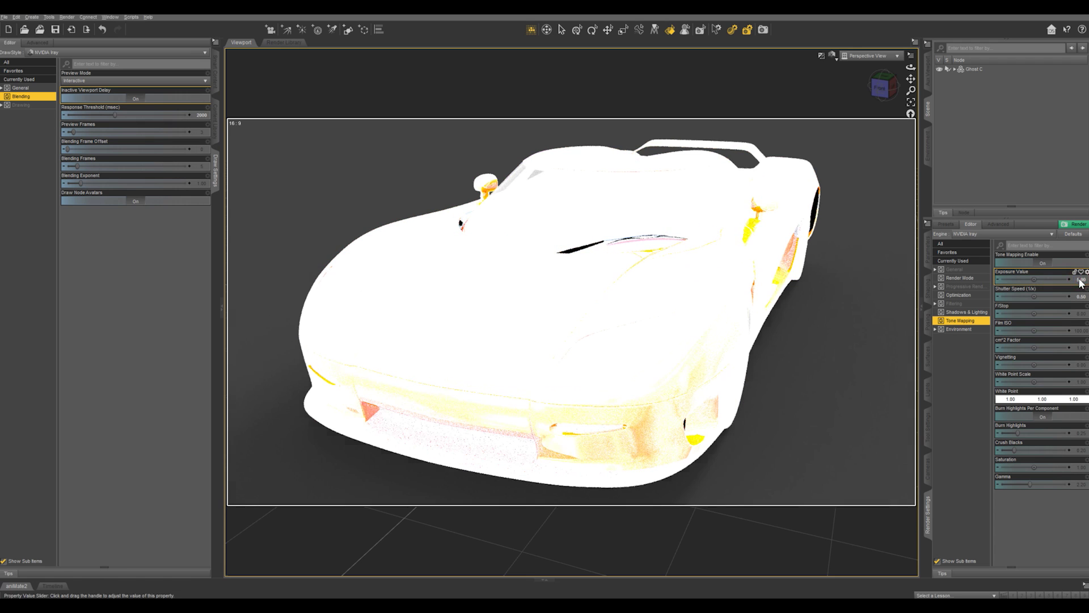
pyautogui.write('13')
pyautogui.press('Return')
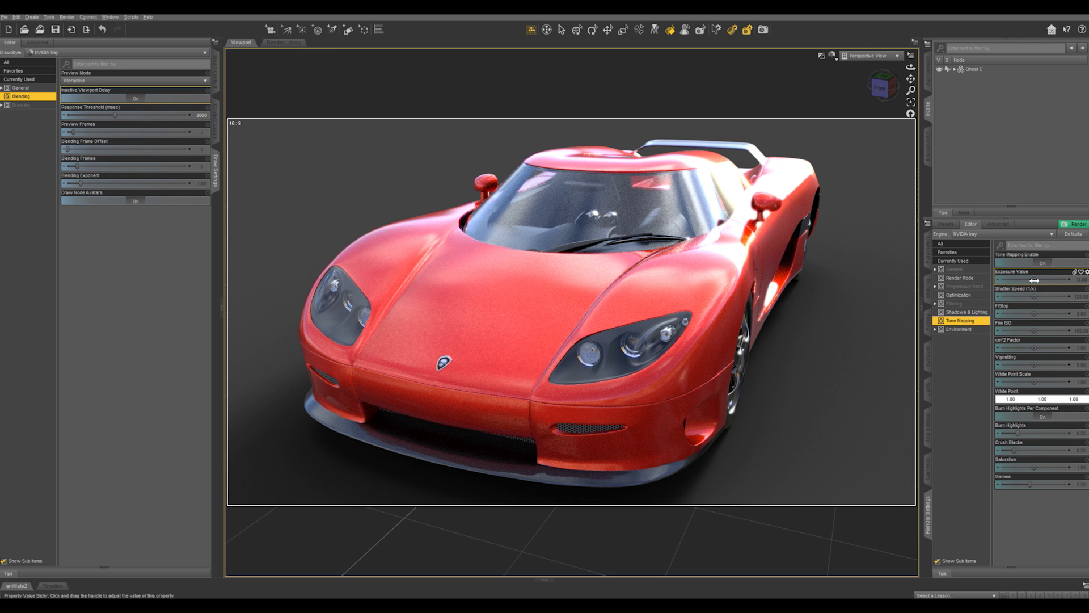
# Preview the environment map image and set the Environment Mode to Dome and Scene
pyautogui.click(958, 331)
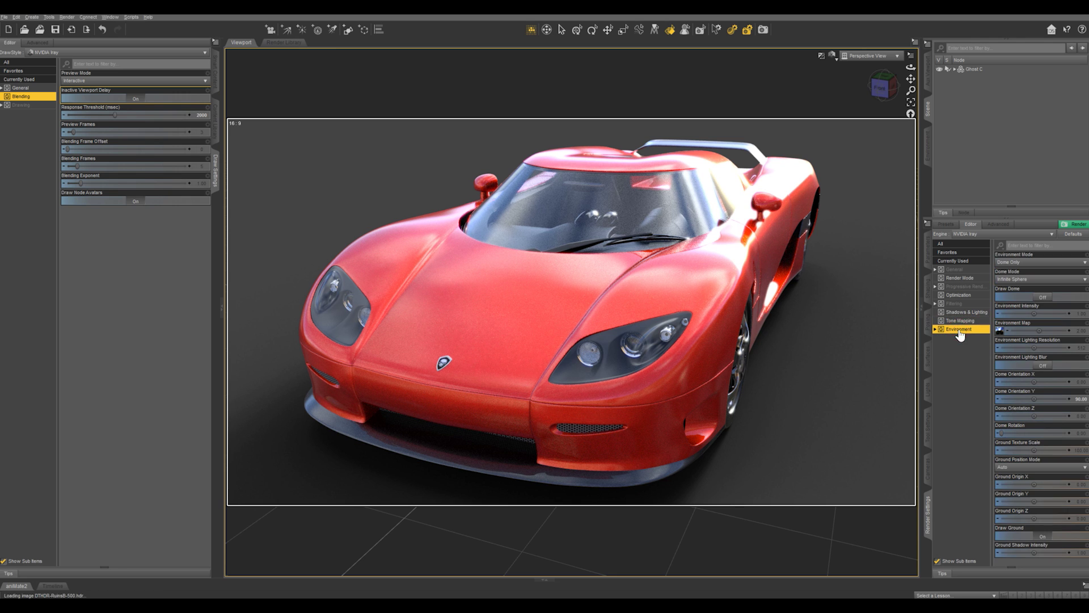
pyautogui.click(1038, 267)
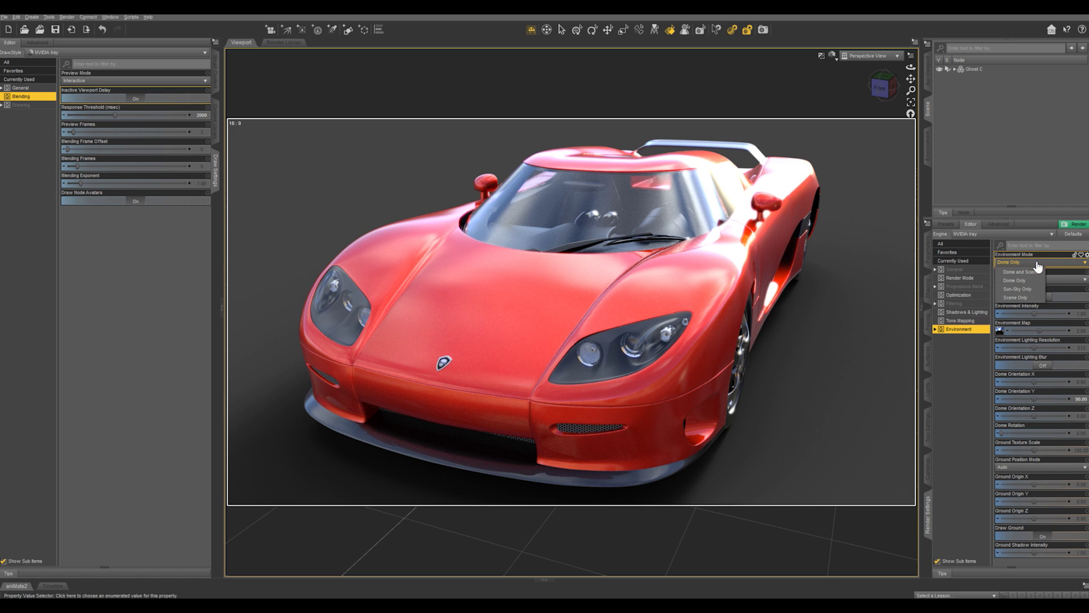
pyautogui.click(999, 330)
pyautogui.moveTo(1000, 333)
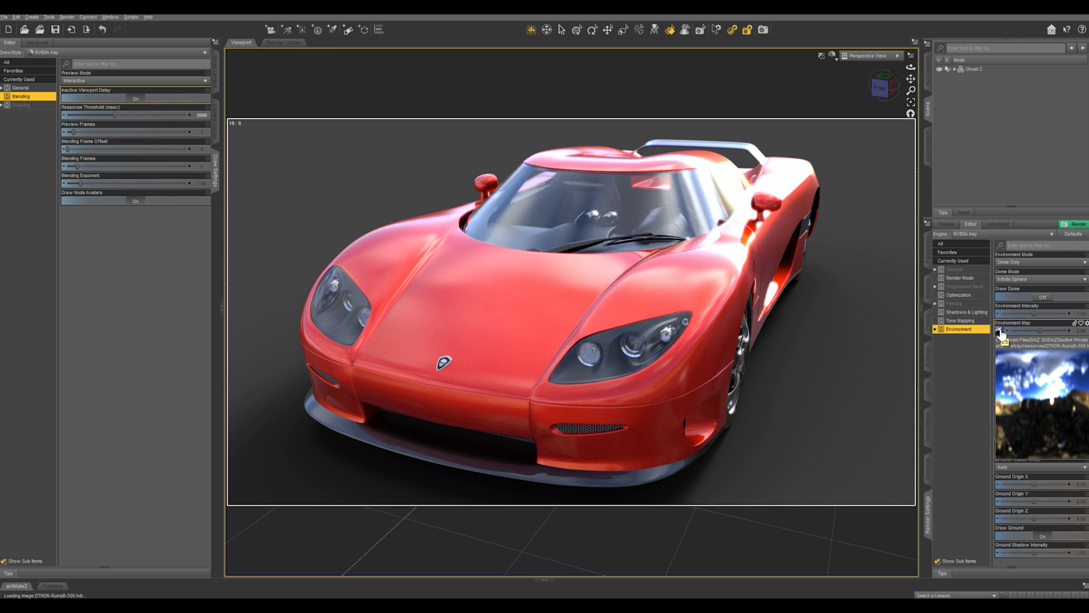
pyautogui.click(1021, 263)
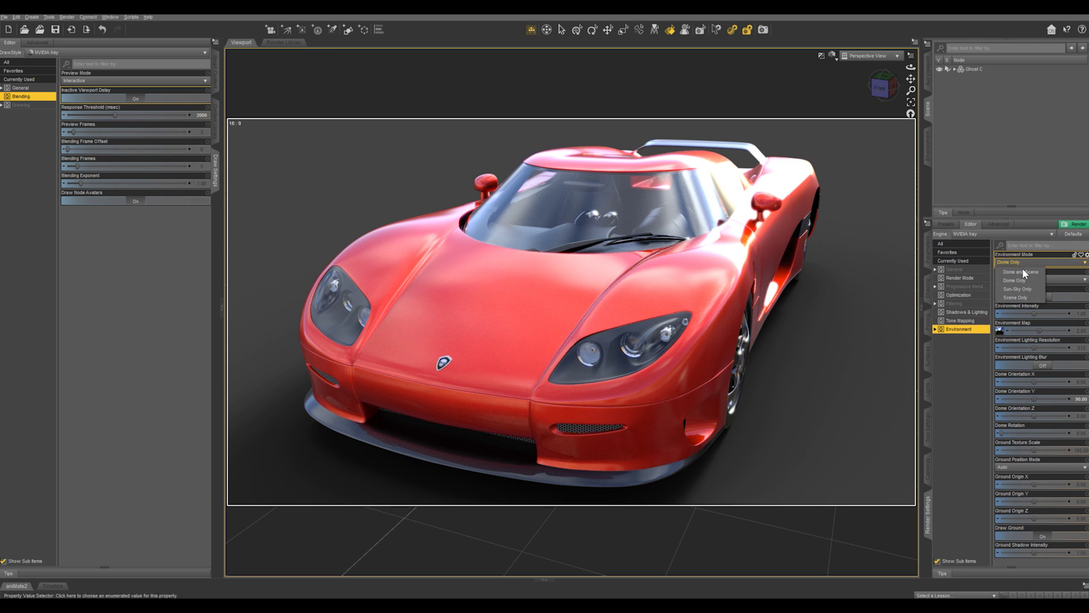
pyautogui.click(1025, 273)
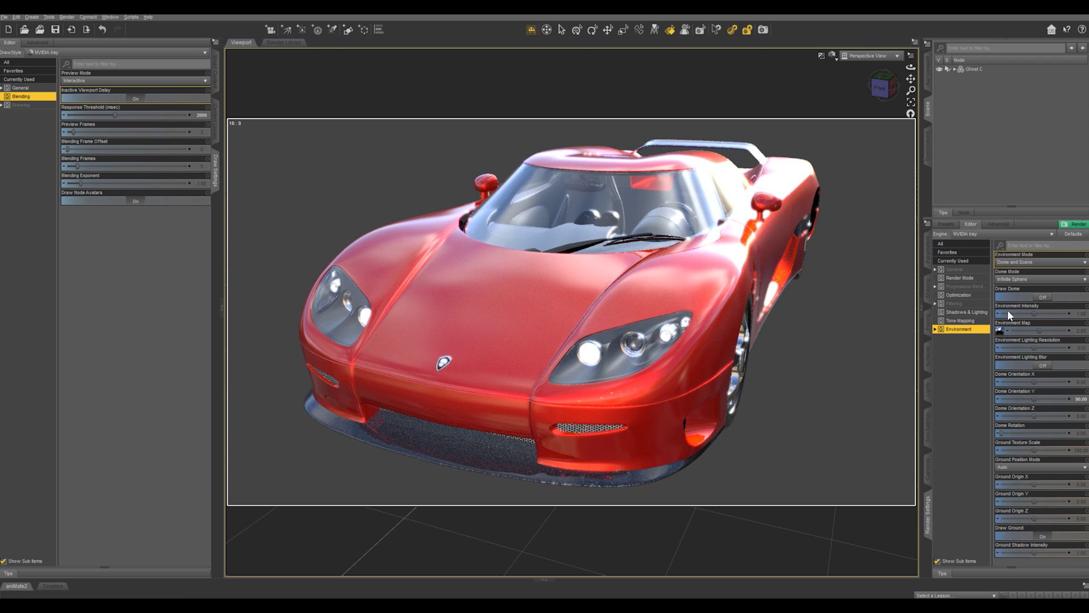
# Set the Auto Headlamp option to Never in the general render settings
pyautogui.moveTo(1001, 332)
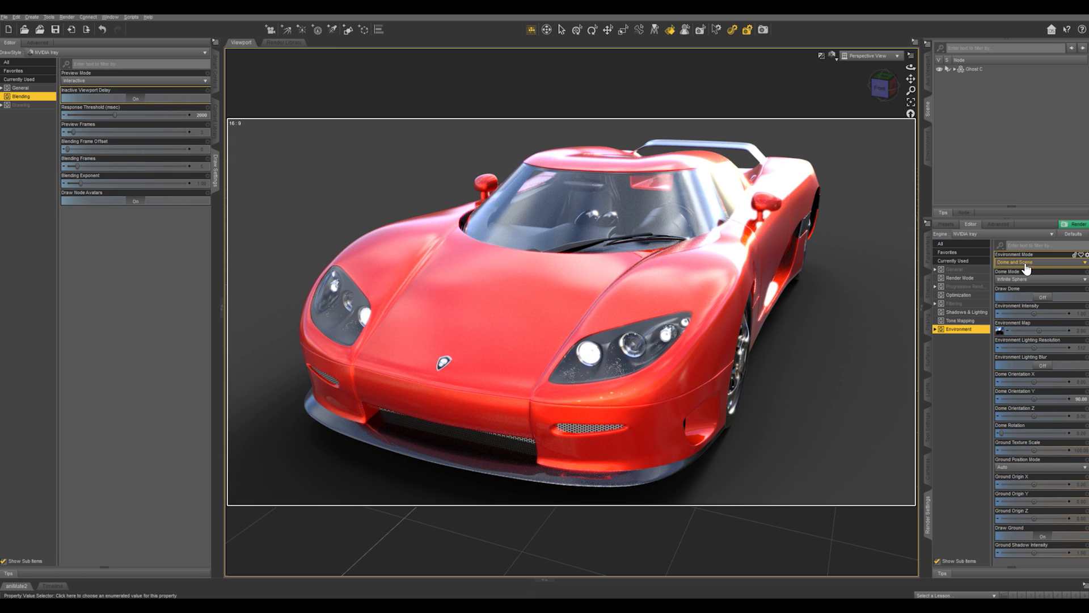
pyautogui.click(966, 270)
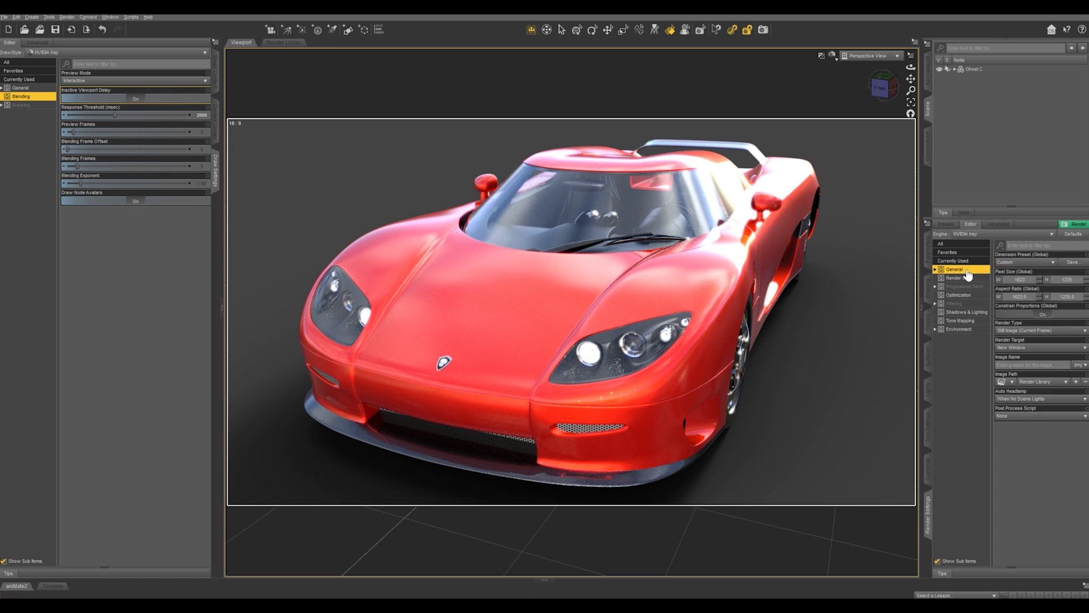
pyautogui.click(1024, 400)
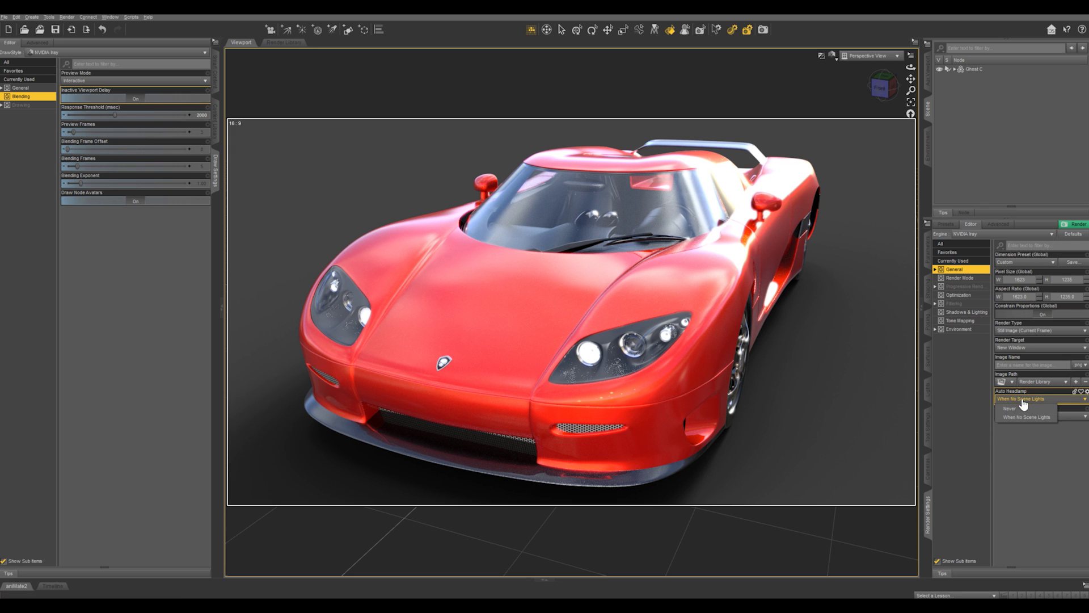
pyautogui.click(1017, 408)
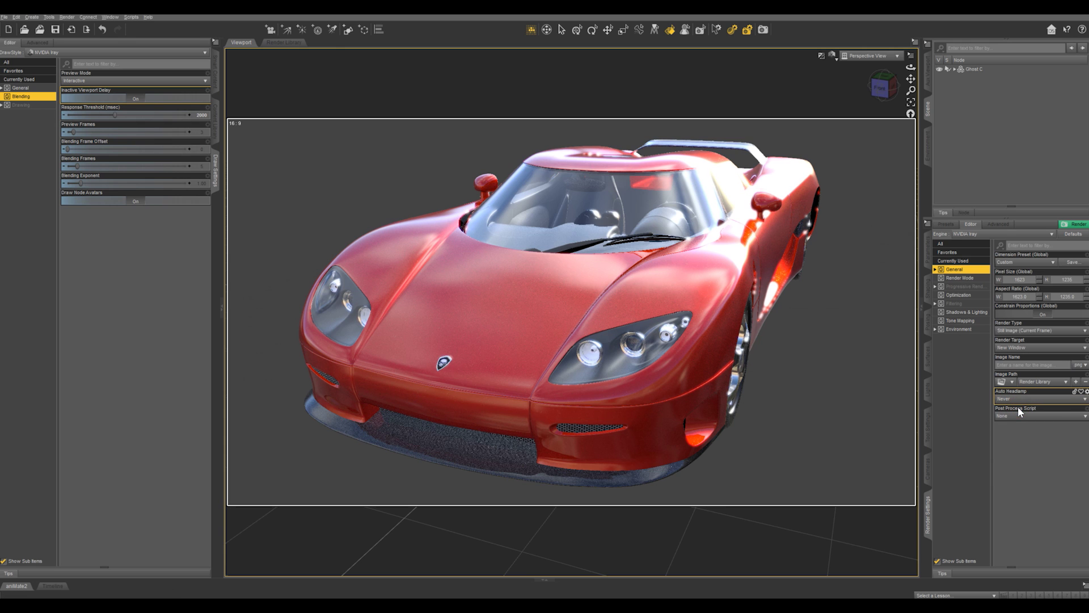
# Set the render environment's Environment Mode to Sun-Sky Only
pyautogui.click(964, 329)
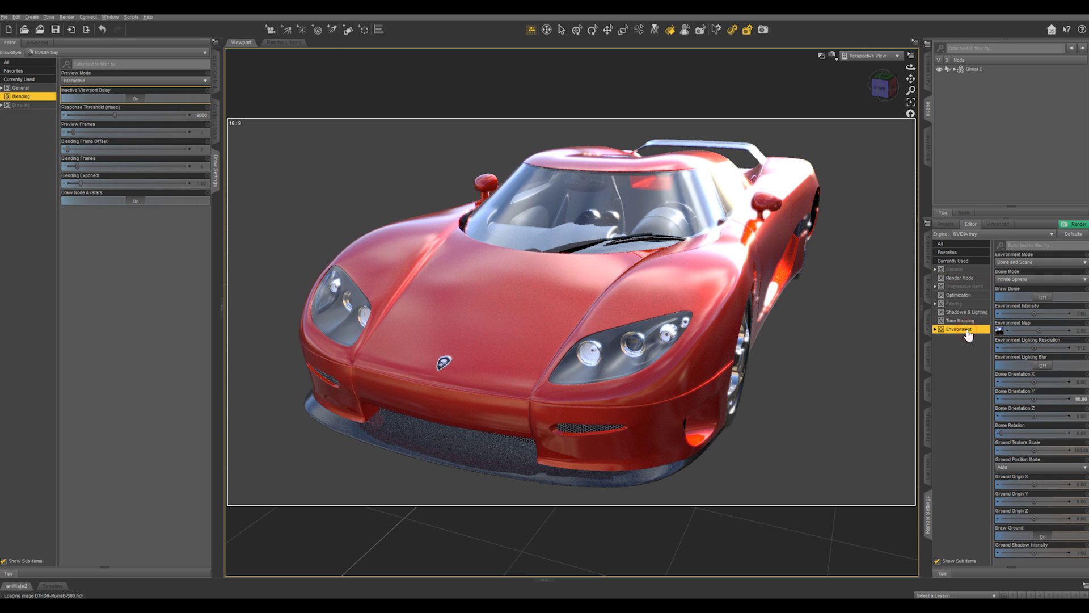
pyautogui.click(1024, 263)
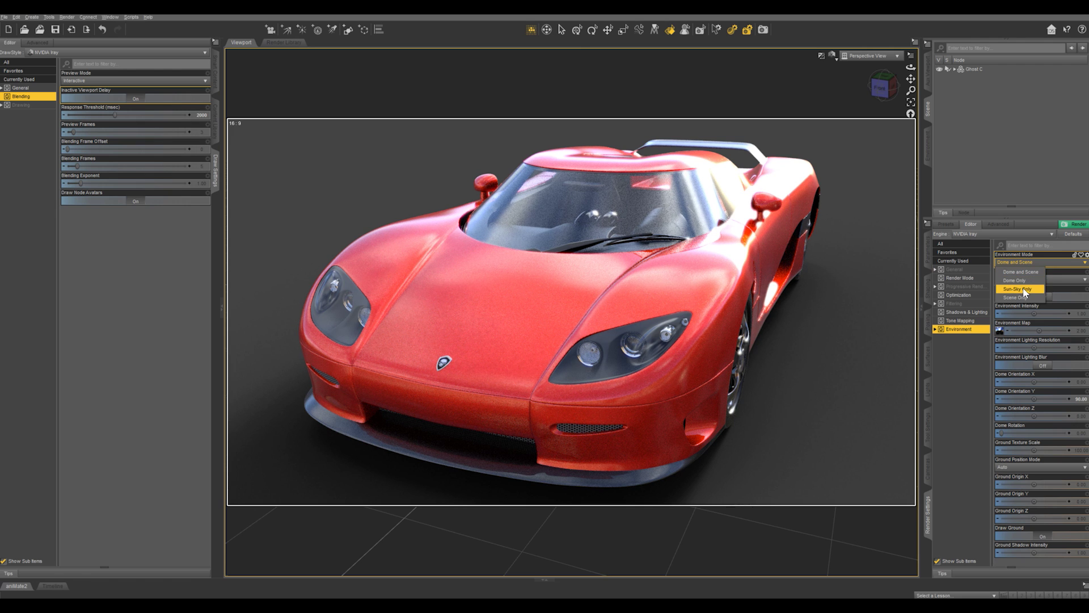
pyautogui.click(1023, 288)
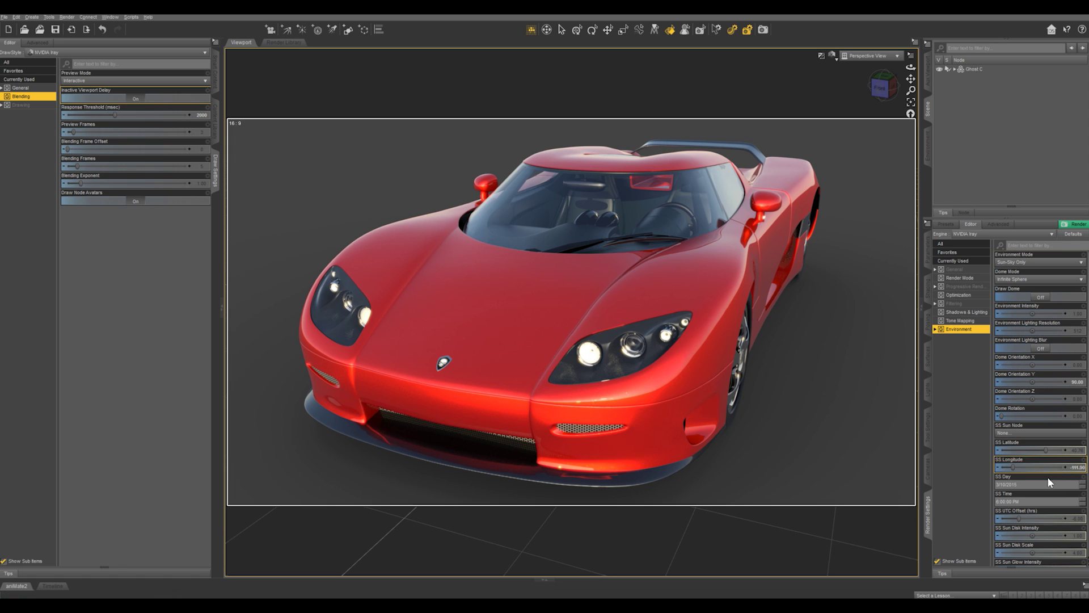
# Set the sun-sky date (SS Day) to 4/4/2016
pyautogui.click(1038, 485)
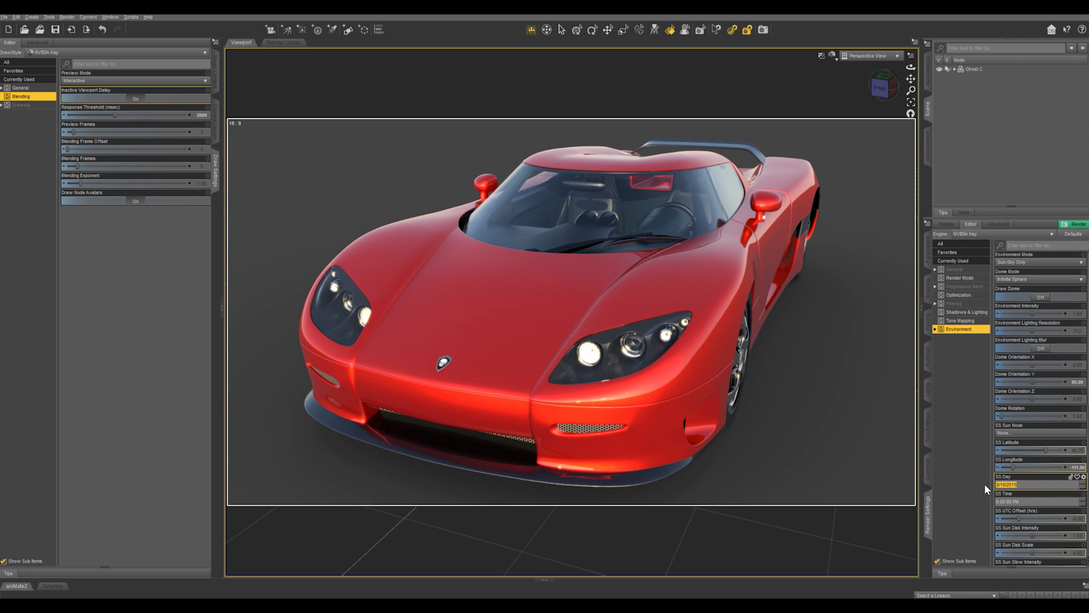
pyautogui.scroll(1, 1005, 484)
pyautogui.doubleClick(1004, 484)
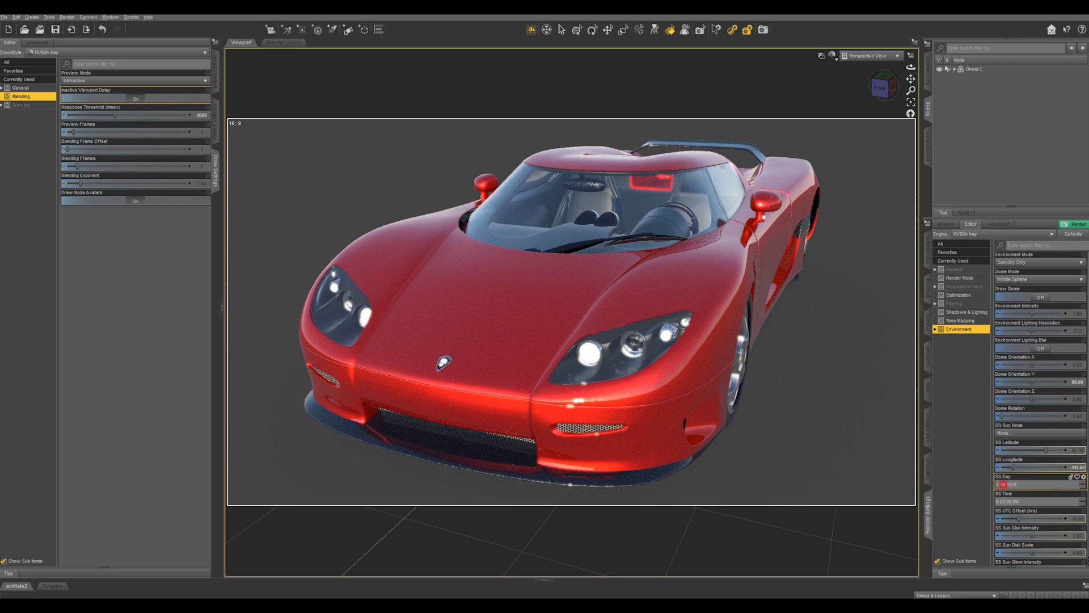
pyautogui.click(1082, 486)
pyautogui.click(1082, 486)
pyautogui.click(1082, 486)
pyautogui.click(1083, 486)
pyautogui.click(1082, 486)
pyautogui.click(1082, 487)
pyautogui.click(1082, 486)
pyautogui.click(1082, 487)
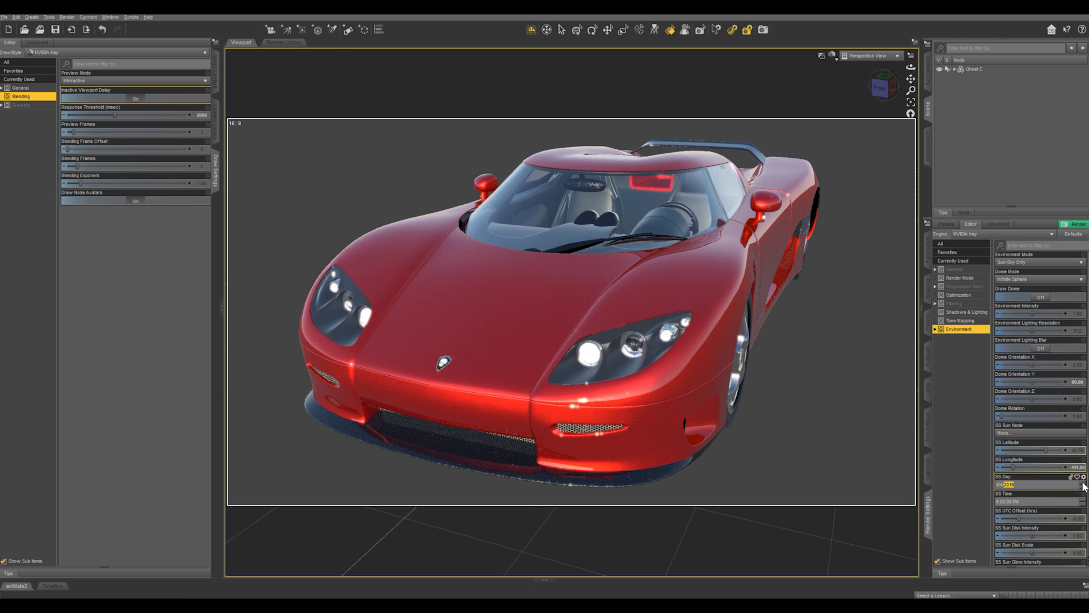
pyautogui.press('Tab')
# Set the sun-sky time of day (SS Time) to about 2 PM
pyautogui.click(998, 501)
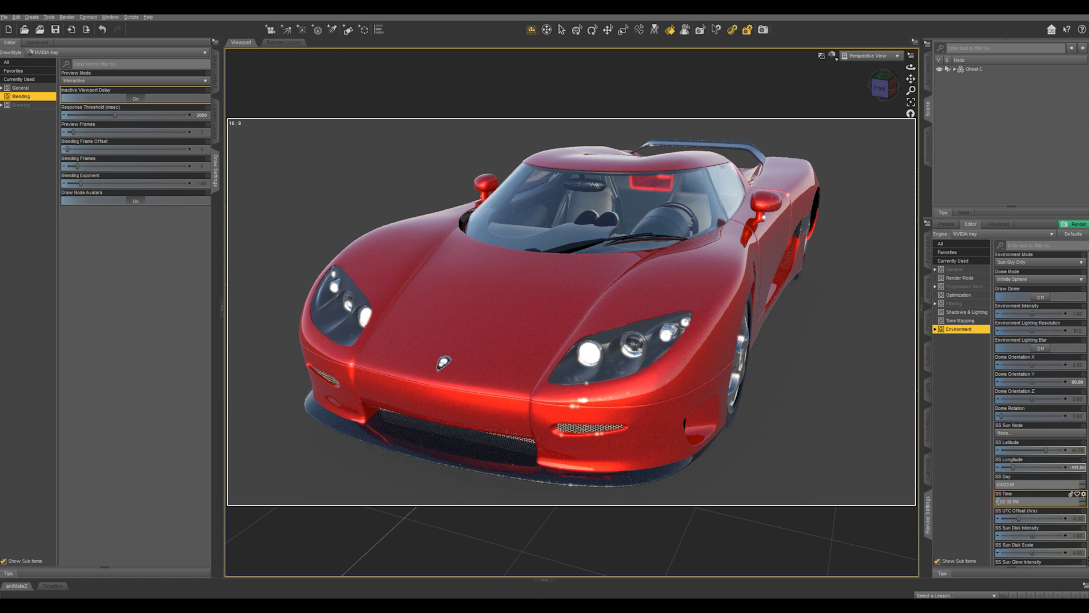
pyautogui.write('2')
pyautogui.click(1082, 504)
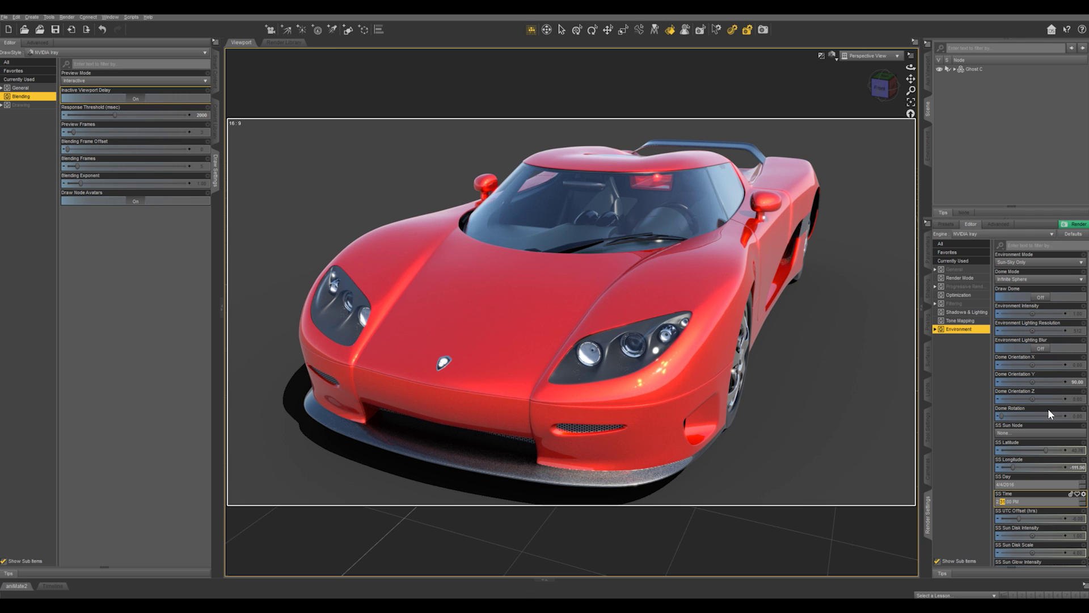
# Set the Environment Mode to Dome Only
pyautogui.click(1030, 263)
pyautogui.click(1020, 280)
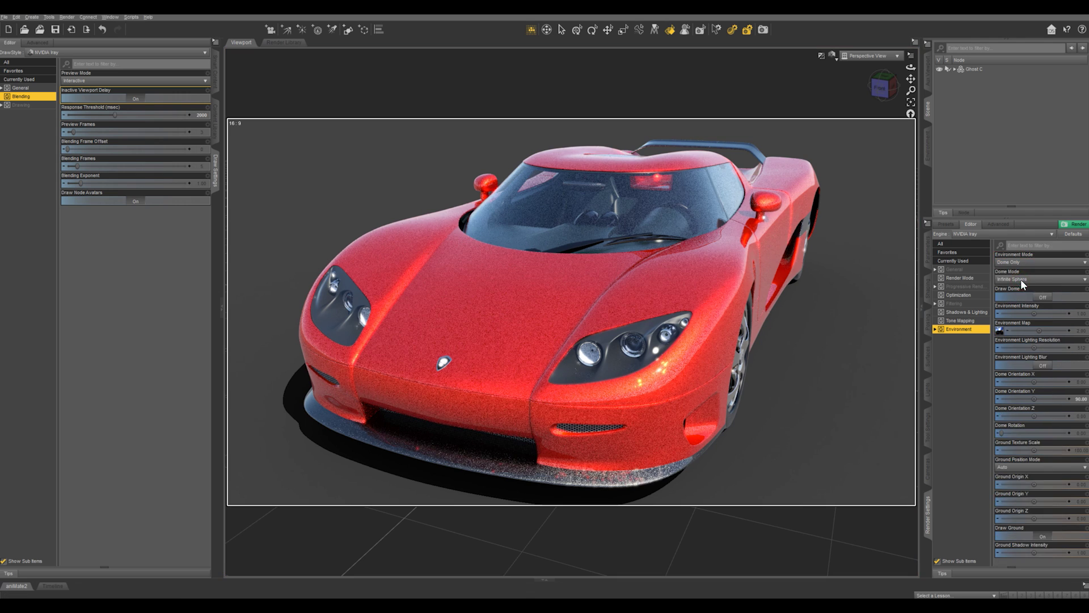
# Switch to Photos to examine the Warehouse-with-lights.jpg panorama, and close the image
pyautogui.moveTo(999, 333)
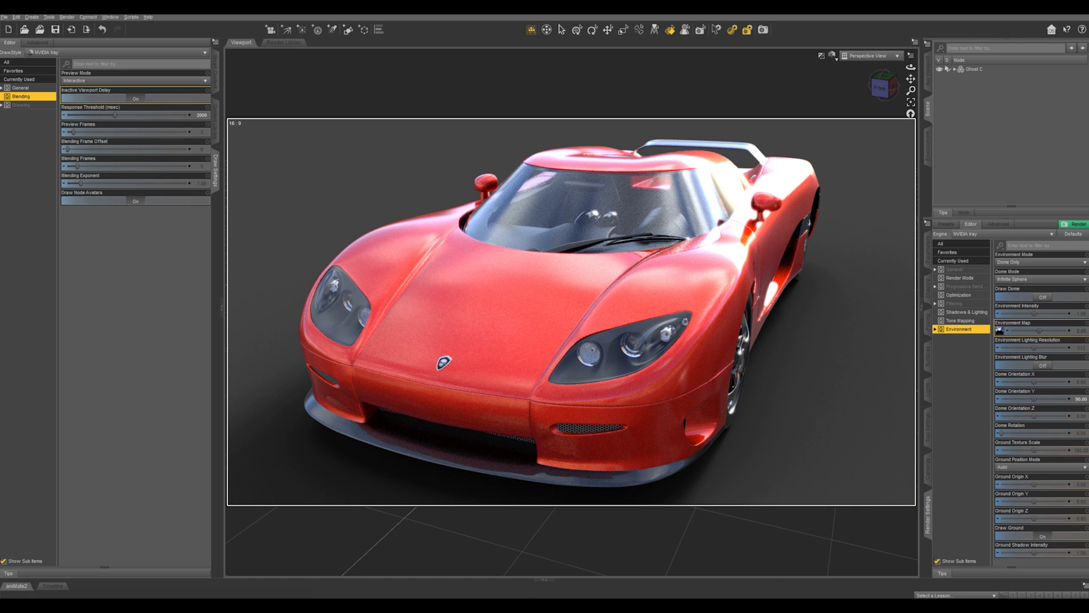
pyautogui.hotkey('alt', 'Tab')
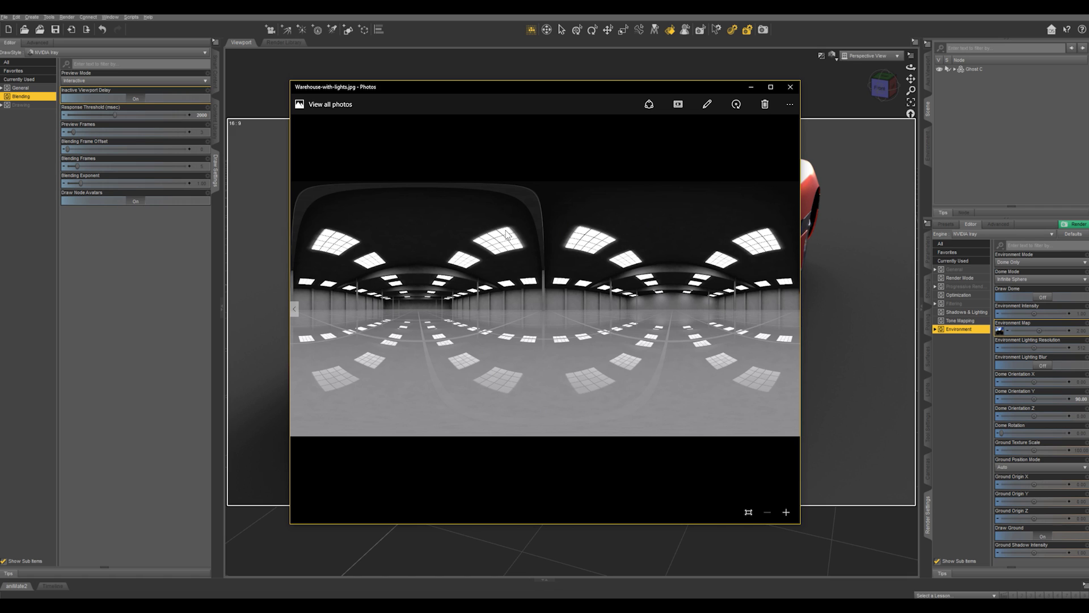
pyautogui.click(792, 88)
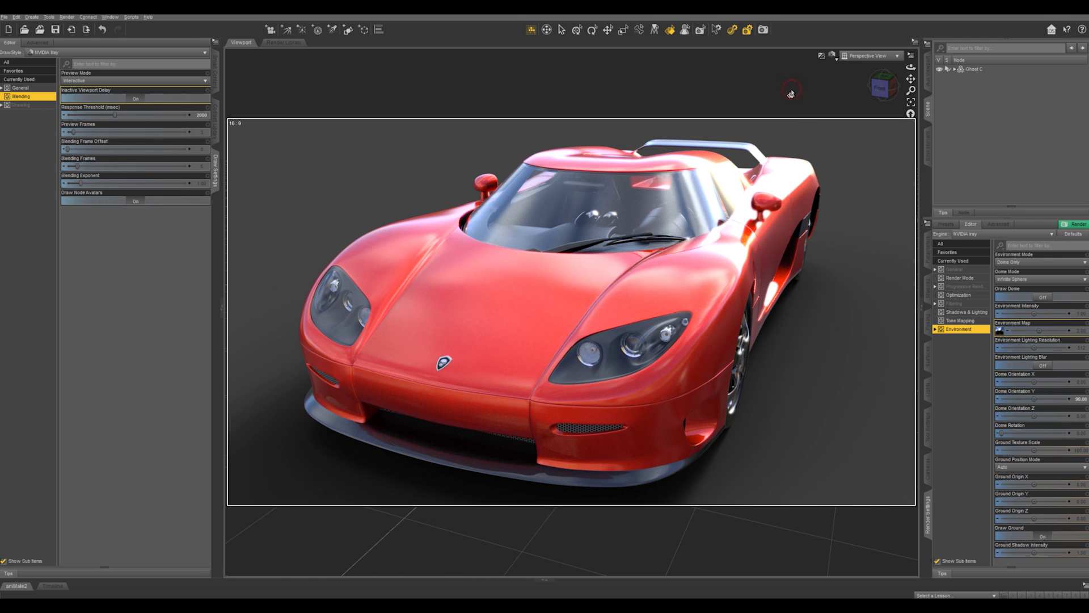
pyautogui.click(1000, 332)
pyautogui.click(1006, 339)
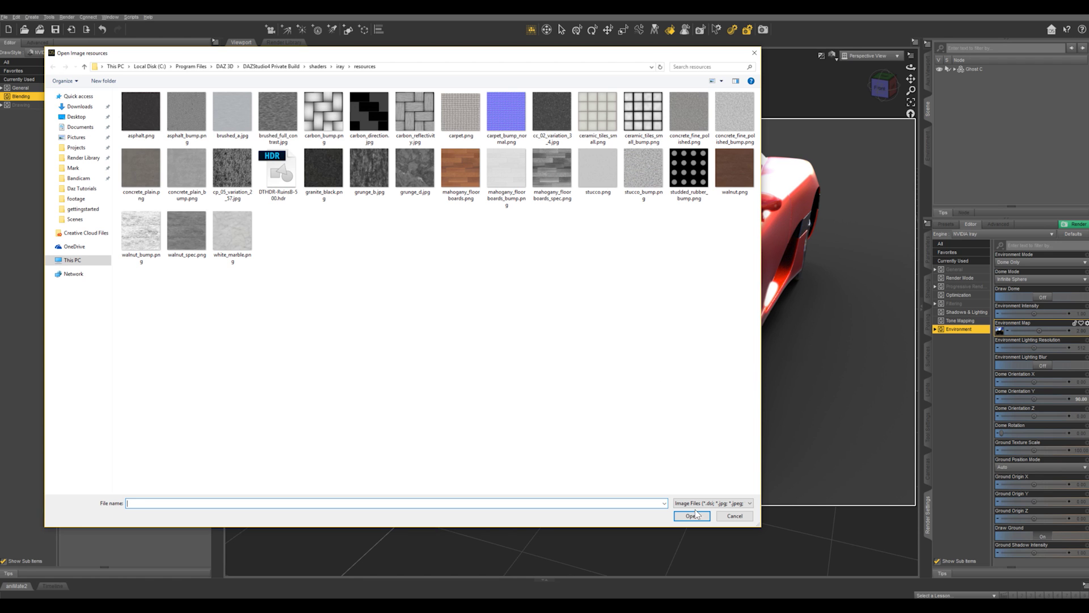
pyautogui.click(728, 516)
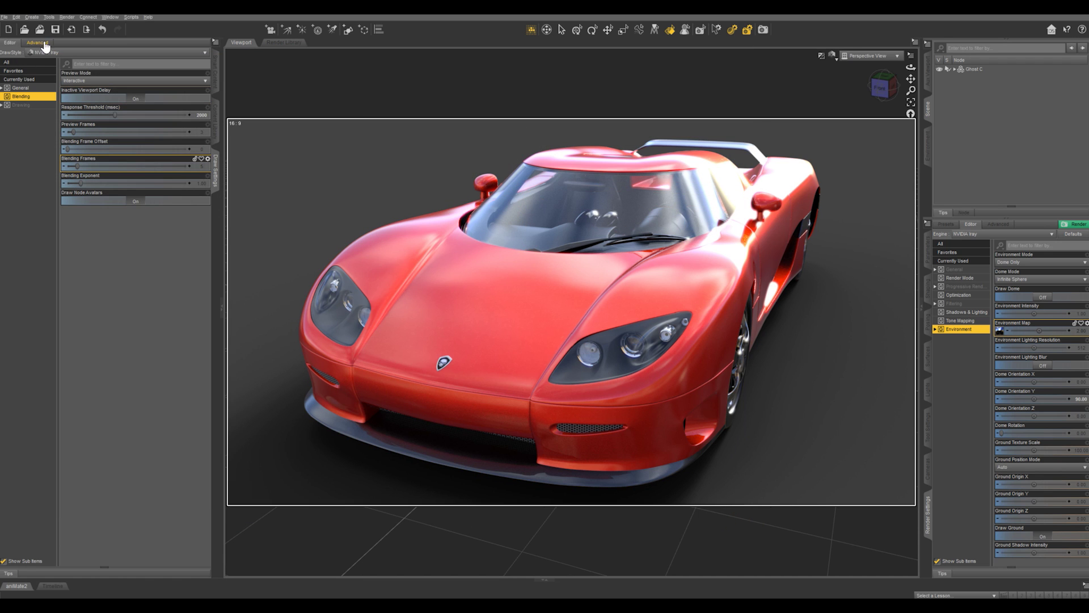
# Search the Smart Content products for "hdr" and open the iRadiance - Studio HDRIs for Iray product
pyautogui.click(216, 70)
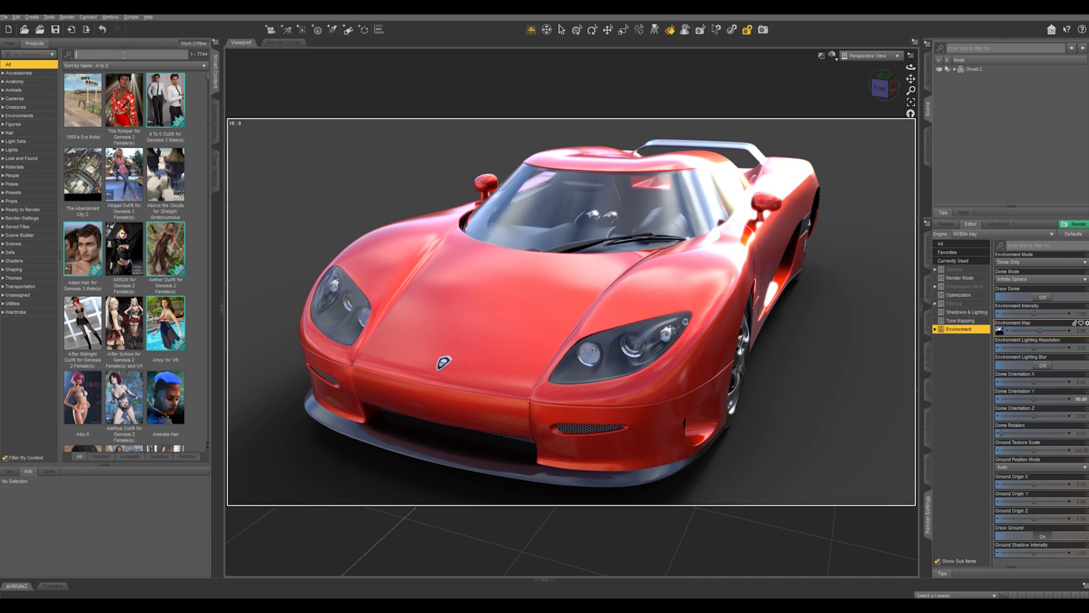
pyautogui.write('hdr')
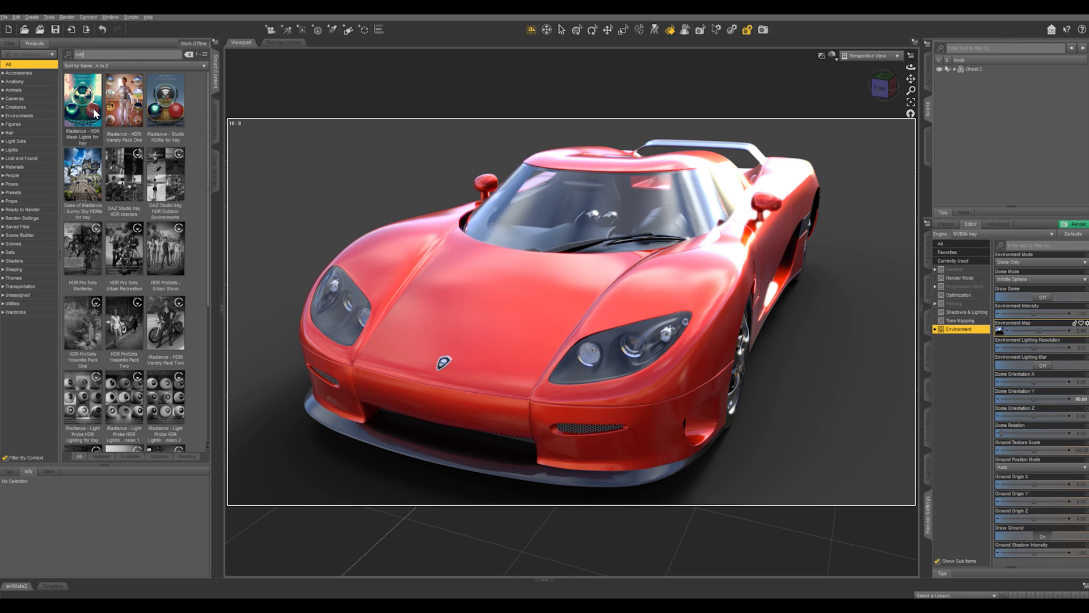
pyautogui.doubleClick(163, 99)
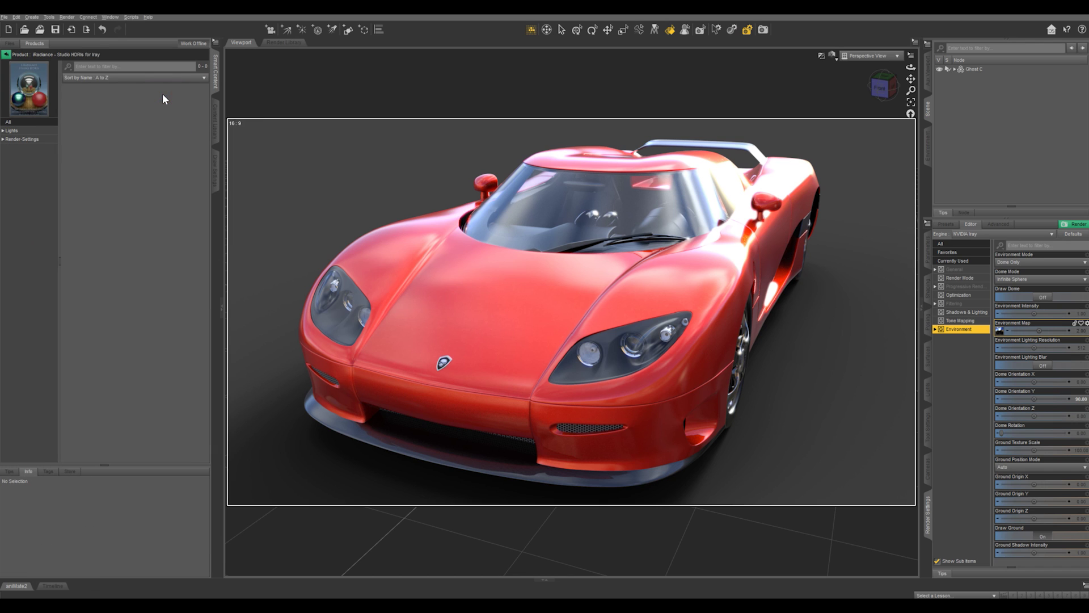
# Apply the DTSH-StudioHDR-H preset from the product's Render-Settings category to the scene
pyautogui.click(19, 139)
pyautogui.scroll(-10, 116, 219)
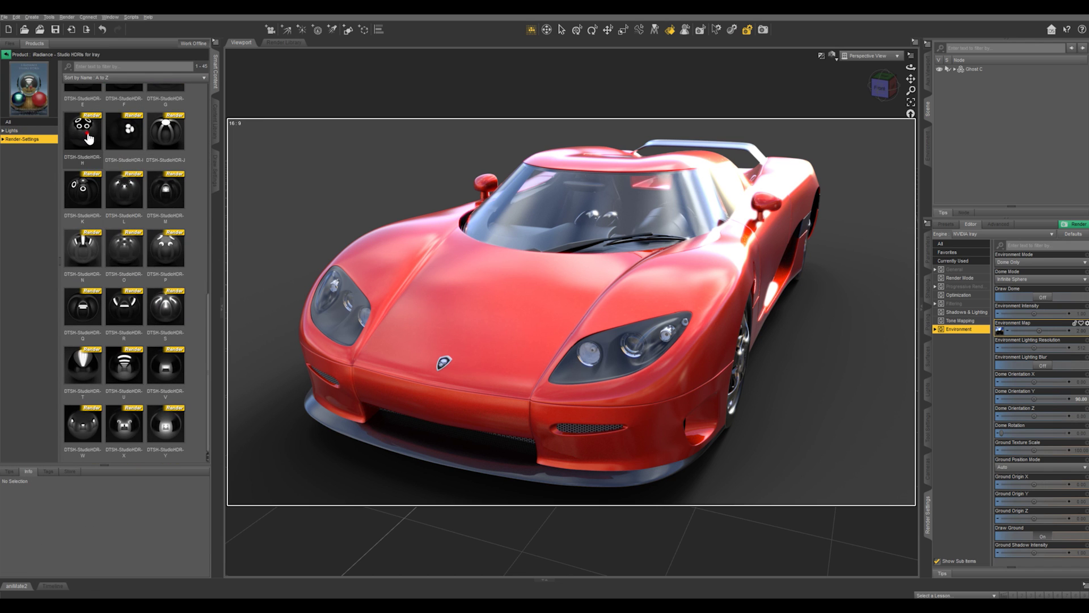
pyautogui.doubleClick(88, 138)
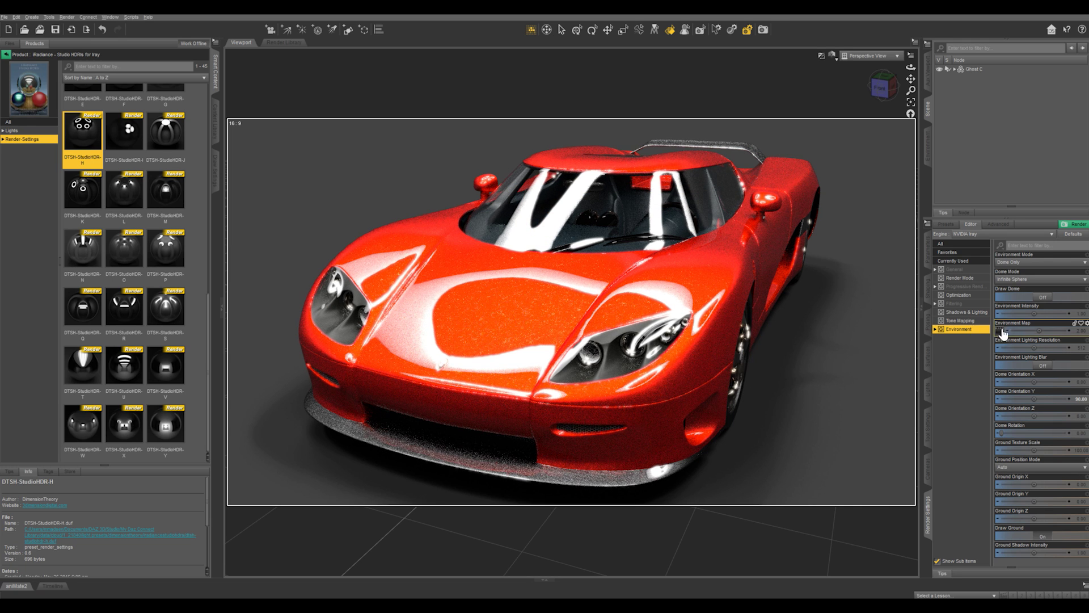
# Open the iRadiance - HDRI Variety Pack One product and apply its DTHDR-NightTimeA render preset to the scene
pyautogui.moveTo(1000, 335)
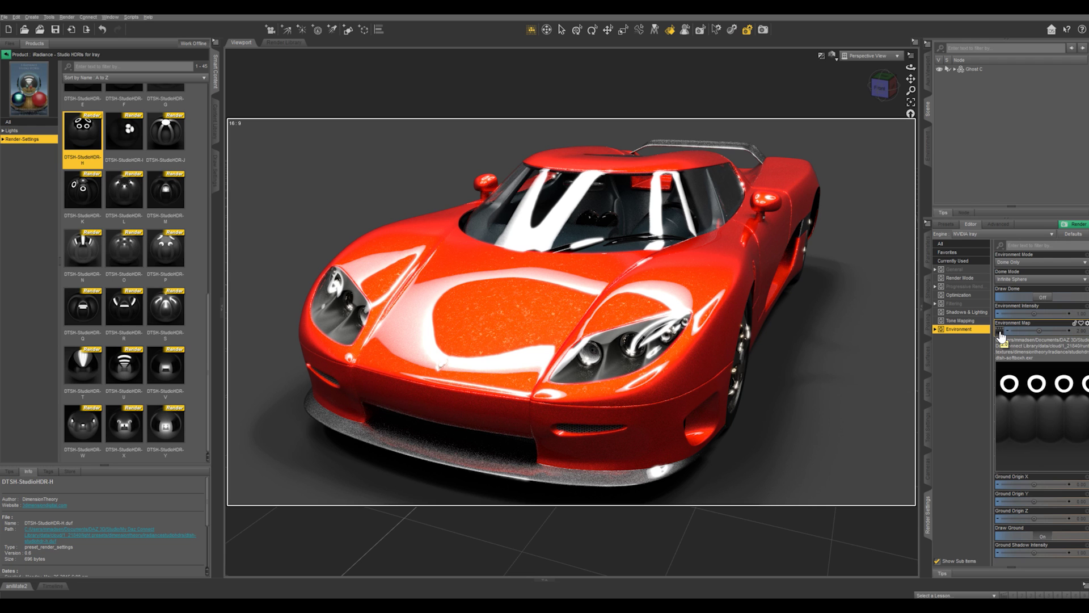
pyautogui.moveTo(542, 293)
pyautogui.mouseDown(button='middle')
pyautogui.moveTo(346, 319)
pyautogui.moveTo(346, 380)
pyautogui.moveTo(573, 292)
pyautogui.moveTo(621, 238)
pyautogui.moveTo(812, 292)
pyautogui.mouseUp(button='middle')
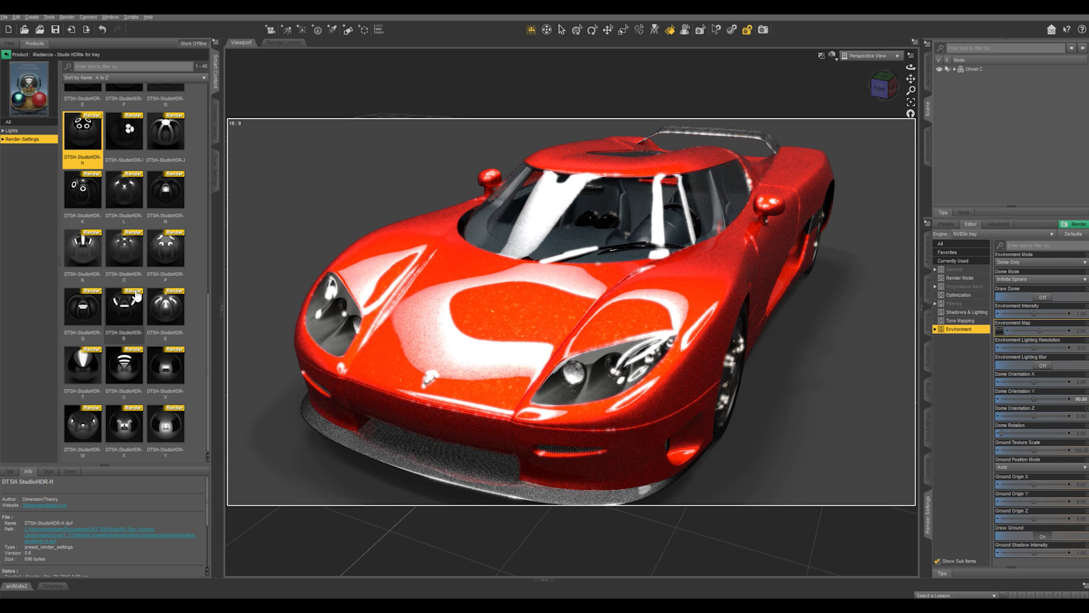
pyautogui.click(5, 55)
pyautogui.click(6, 54)
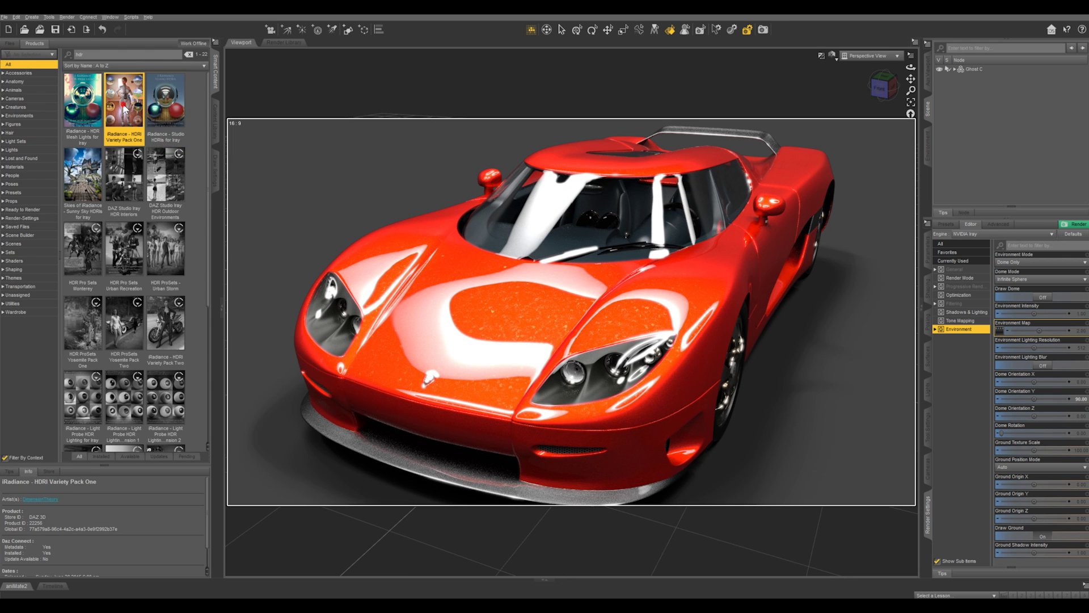
pyautogui.doubleClick(123, 106)
pyautogui.click(86, 288)
pyautogui.doubleClick(86, 287)
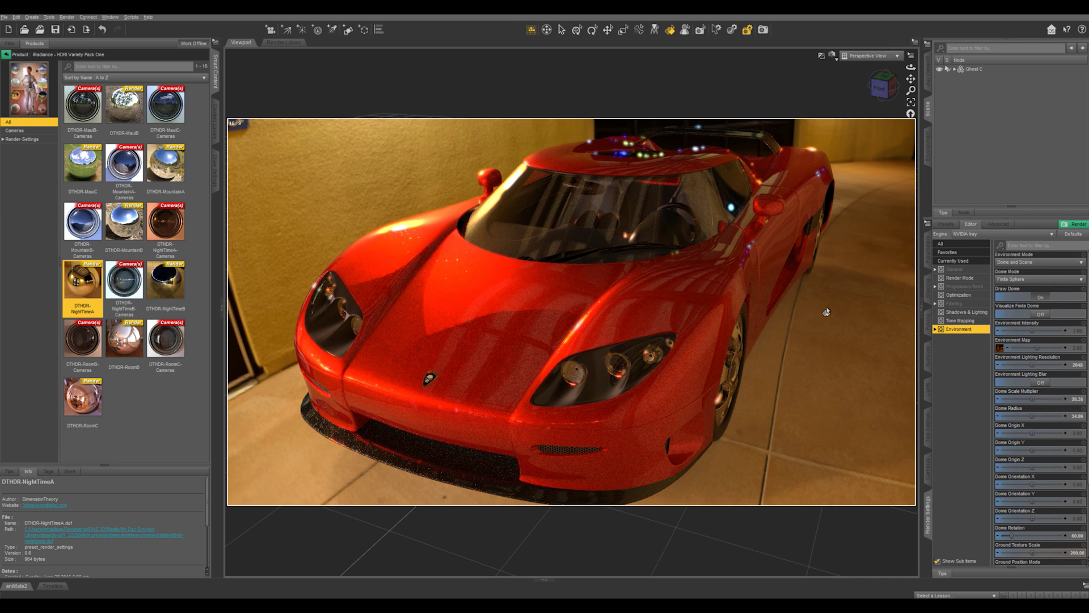
# Examine the car against the night-time environment dome from the rear and the front
pyautogui.moveTo(834, 310); pyautogui.dragTo(391, 341, button='middle')
pyautogui.moveTo(857, 326); pyautogui.dragTo(704, 148, button='middle')
pyautogui.moveTo(675, 215); pyautogui.dragTo(811, 285, button='middle')
pyautogui.scroll(-6, 812, 286)
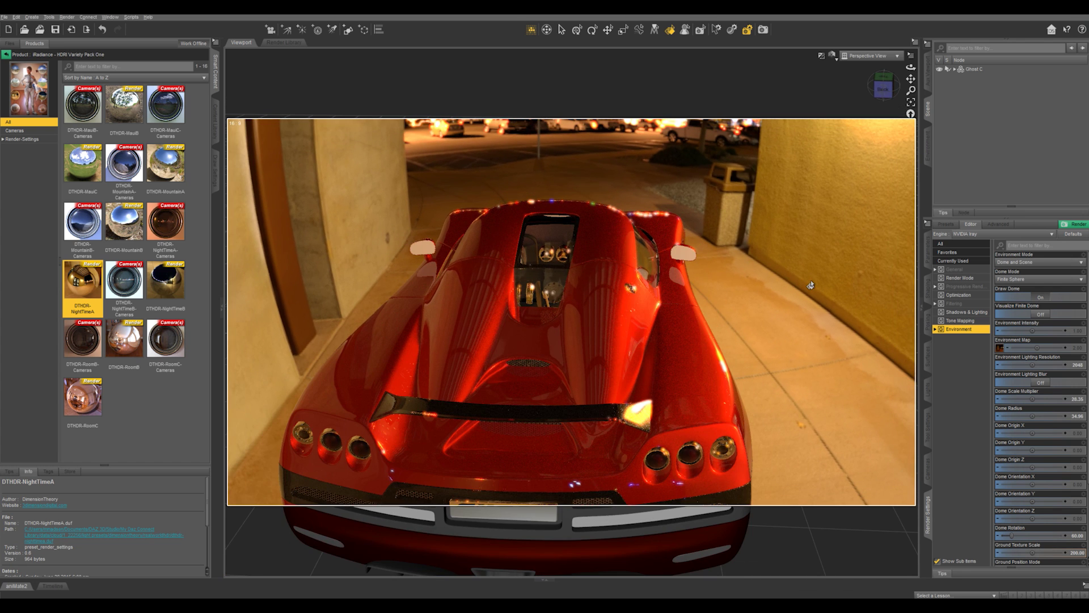
pyautogui.scroll(-4, 812, 285)
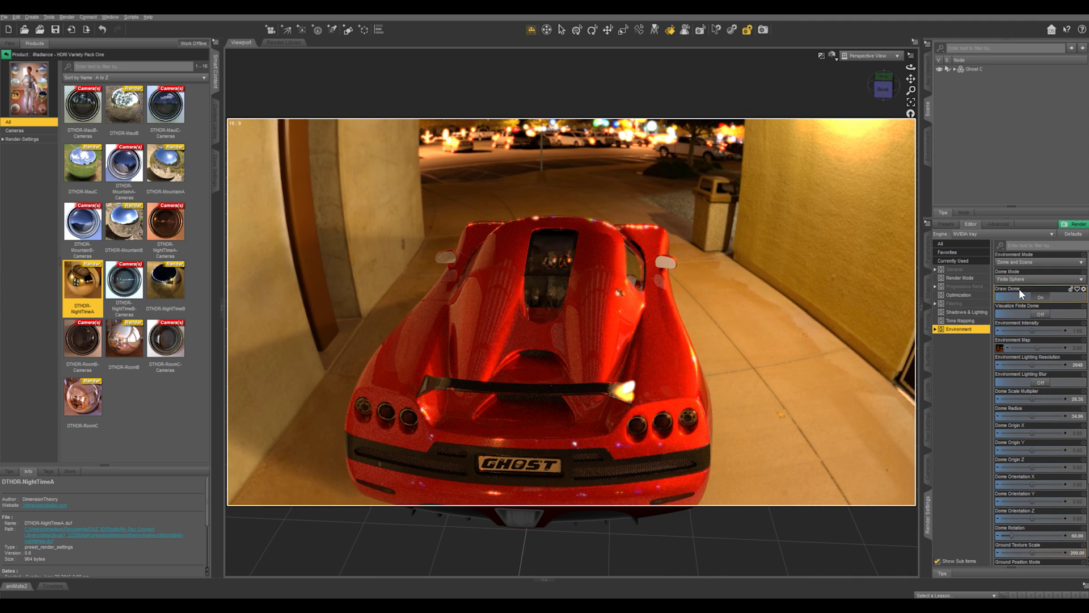
pyautogui.click(1040, 297)
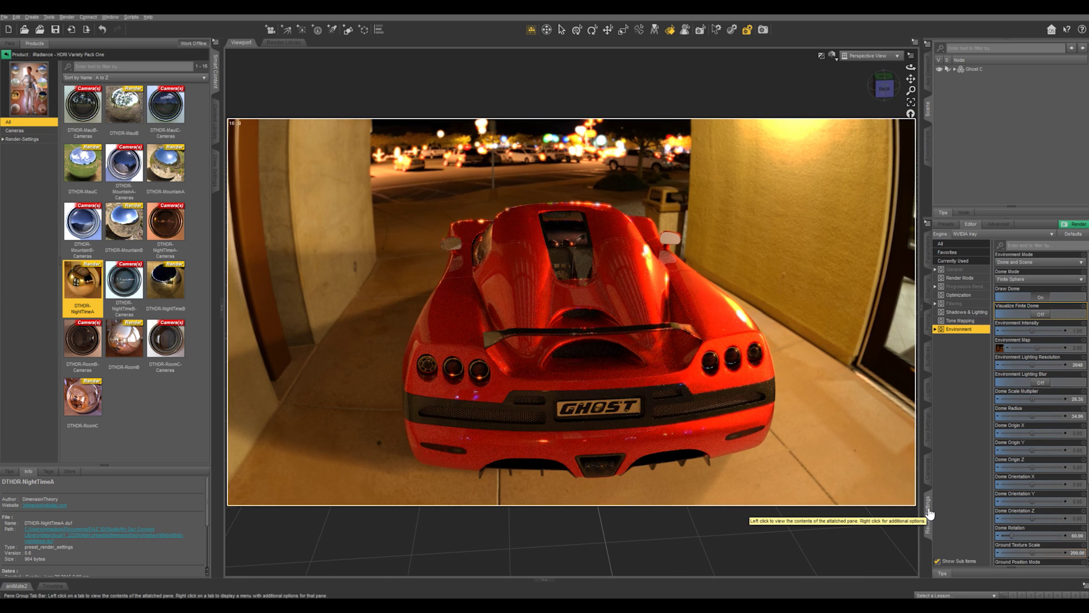
pyautogui.moveTo(567, 318); pyautogui.dragTo(899, 354, button='middle')
pyautogui.moveTo(329, 312); pyautogui.dragTo(512, 335)
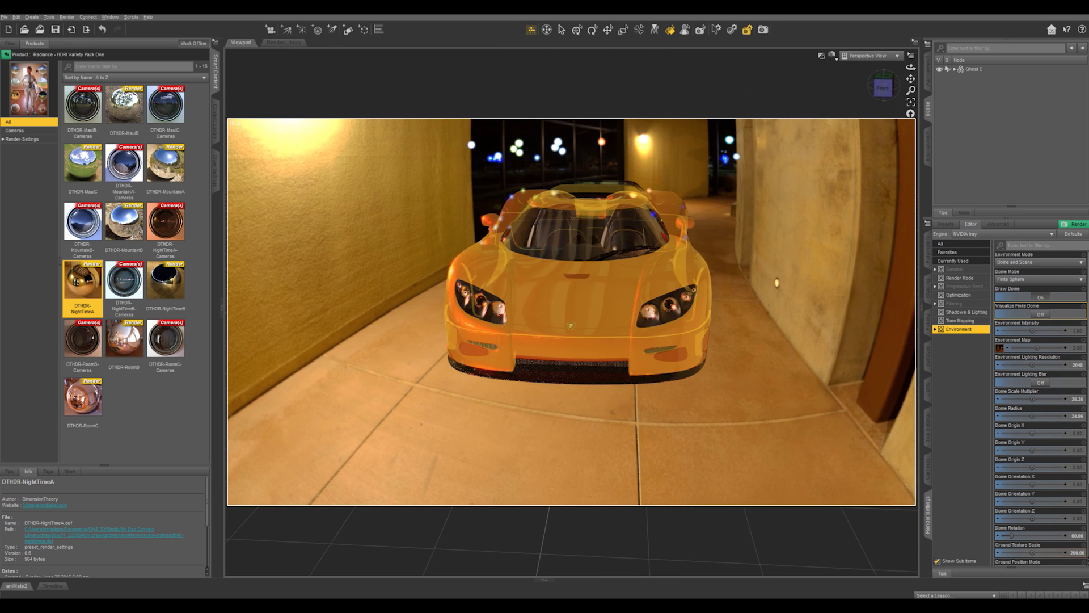
# Set the environment's Dome Rotation to 240
pyautogui.moveTo(520, 257); pyautogui.dragTo(510, 301, button='middle')
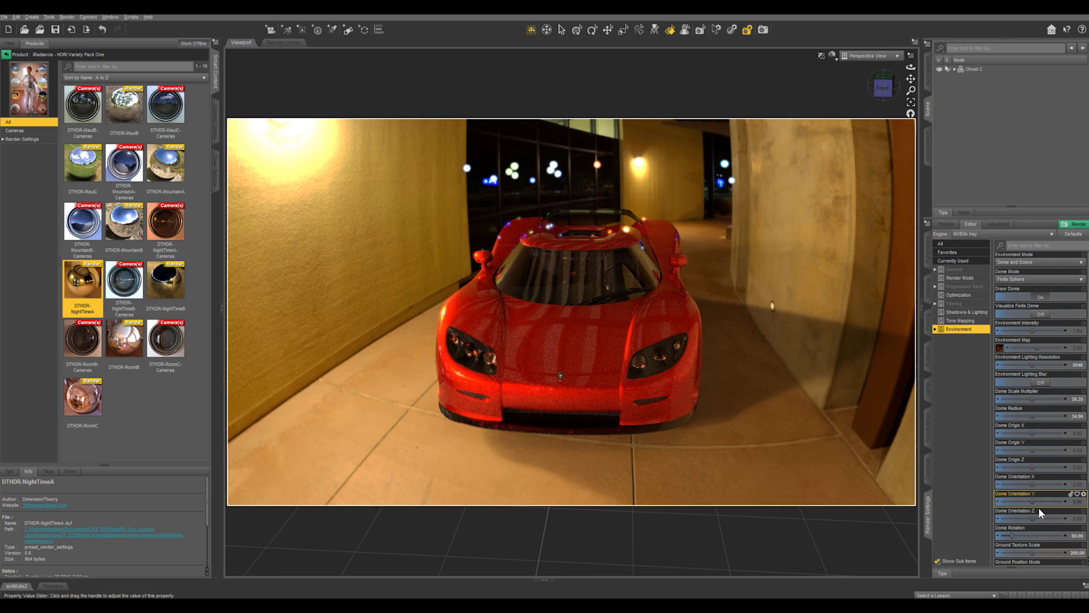
pyautogui.click(1076, 536)
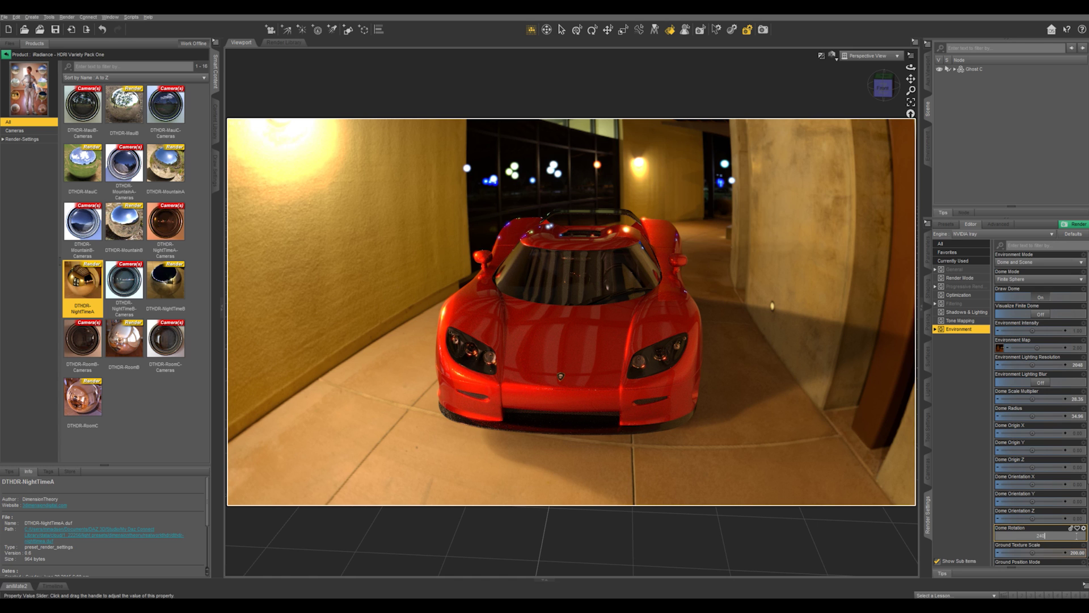
pyautogui.press('Return')
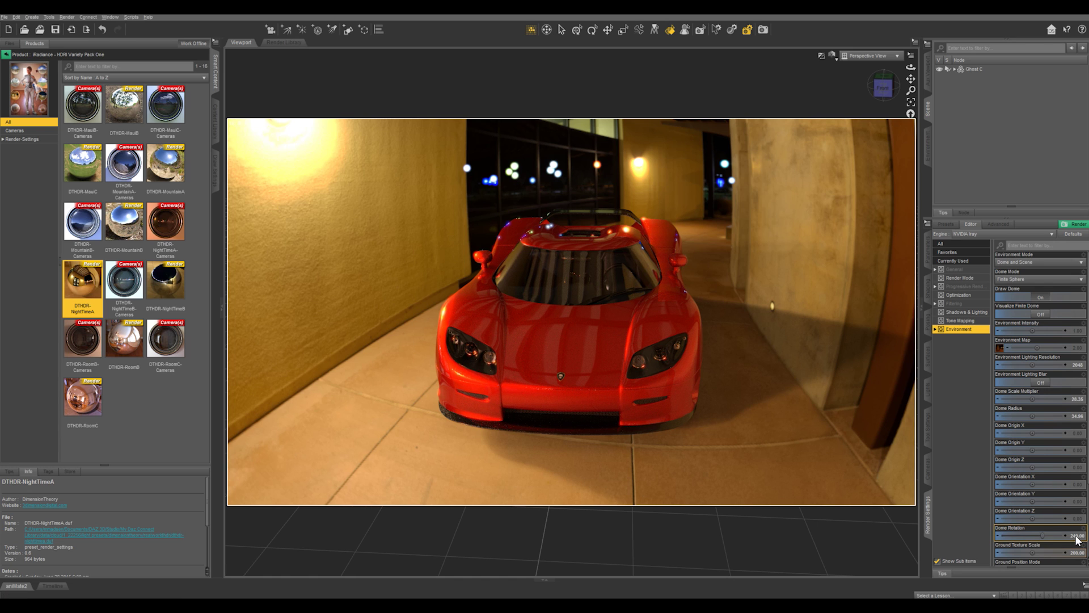